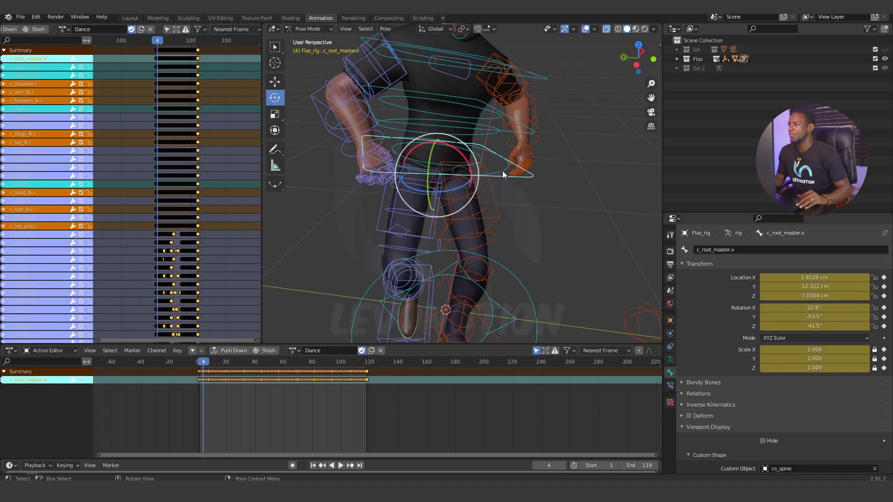
Select the root bone c_root.x and bring up its Custom Shape settings showing cs_torus_02
left_click(503, 171)
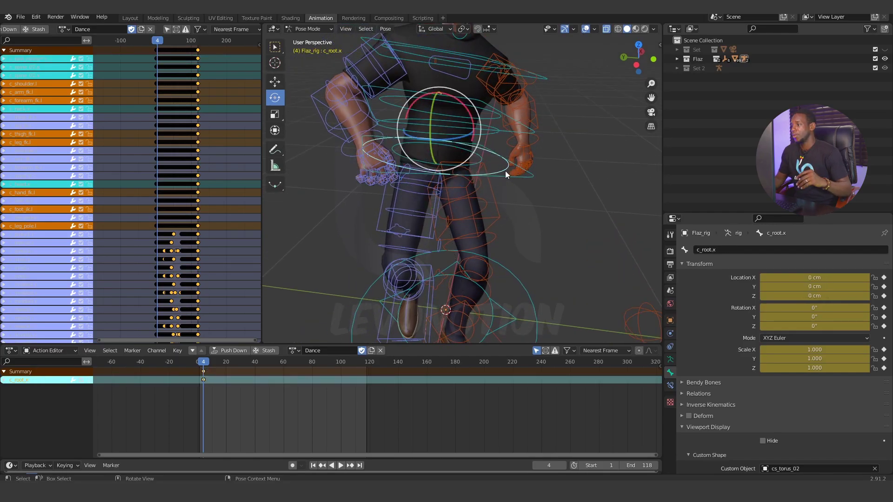
middle_click_drag(488, 187, 530, 211)
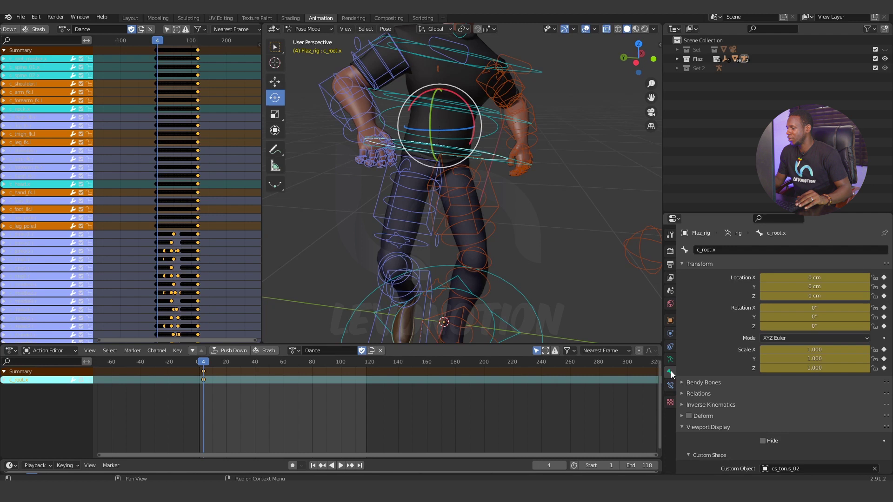
scroll(707, 416, "down", 3)
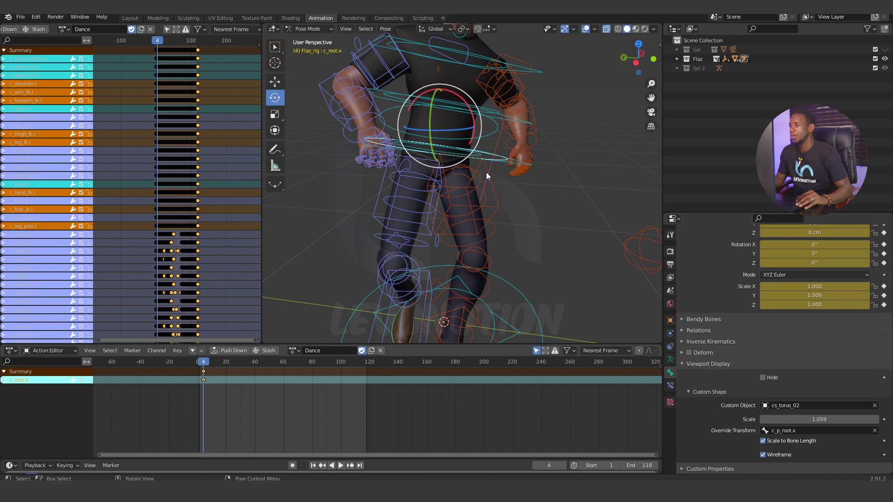
middle_click_drag(523, 199, 478, 195)
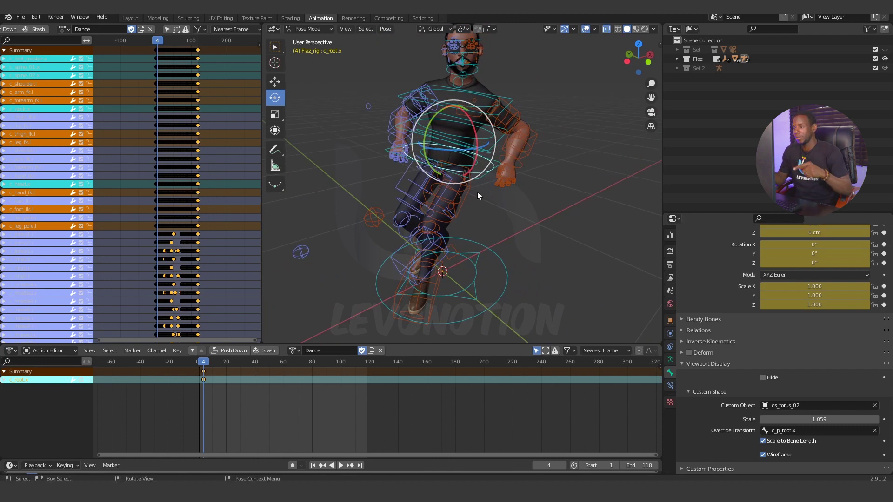
middle_click_drag(477, 192, 490, 205)
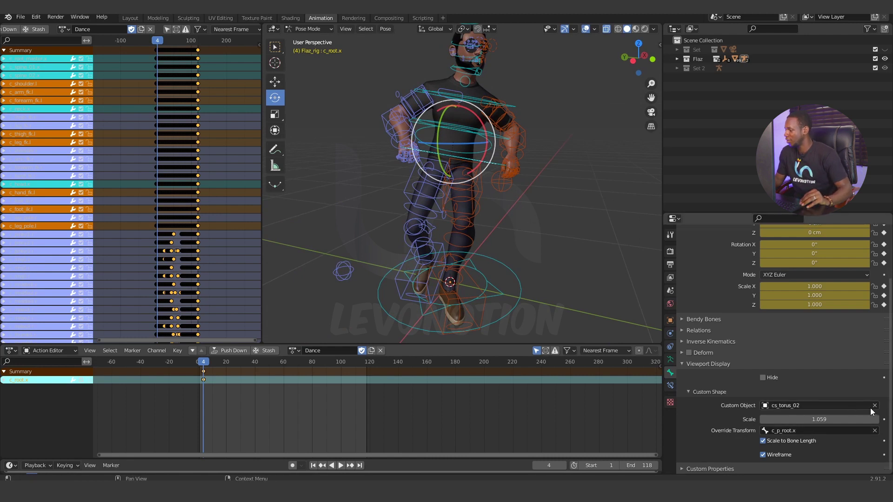
middle_click_drag(405, 203, 507, 178)
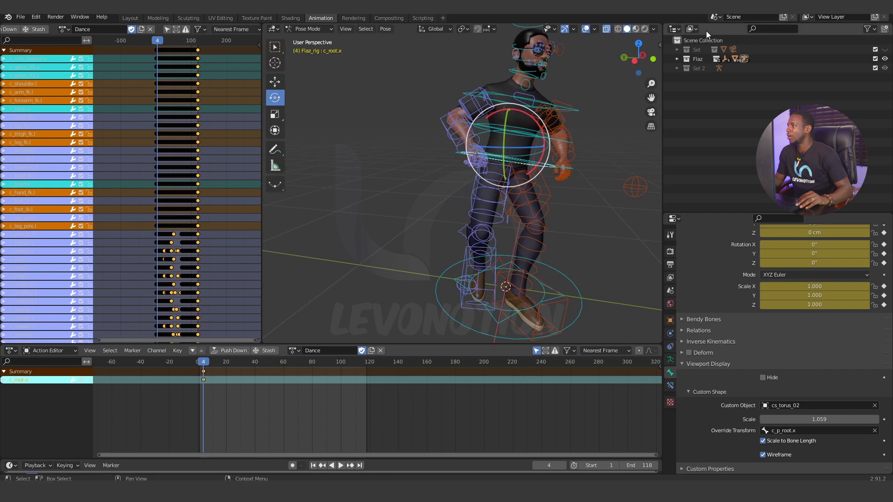
Drop the bone selection and switch the rig from Pose Mode to Object Mode
left_click(697, 41)
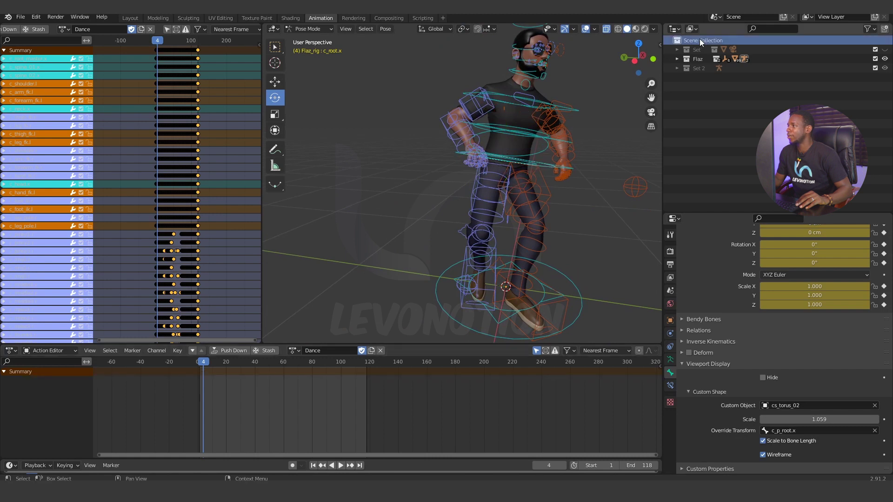
left_click(309, 29)
left_click(311, 40)
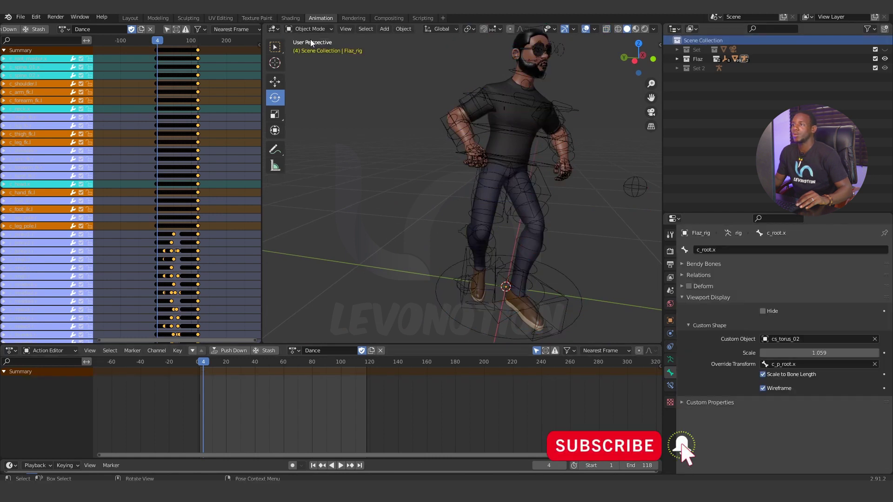
middle_click_drag(520, 124, 495, 127)
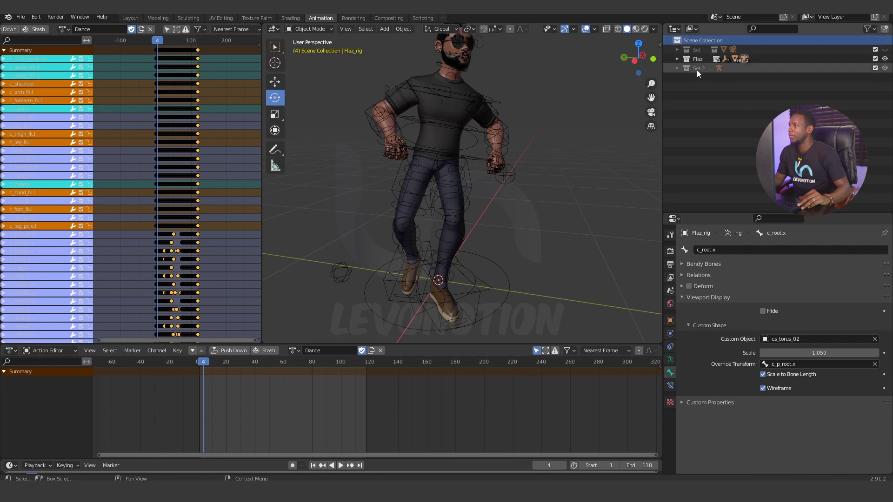
middle_click_drag(475, 154, 490, 156)
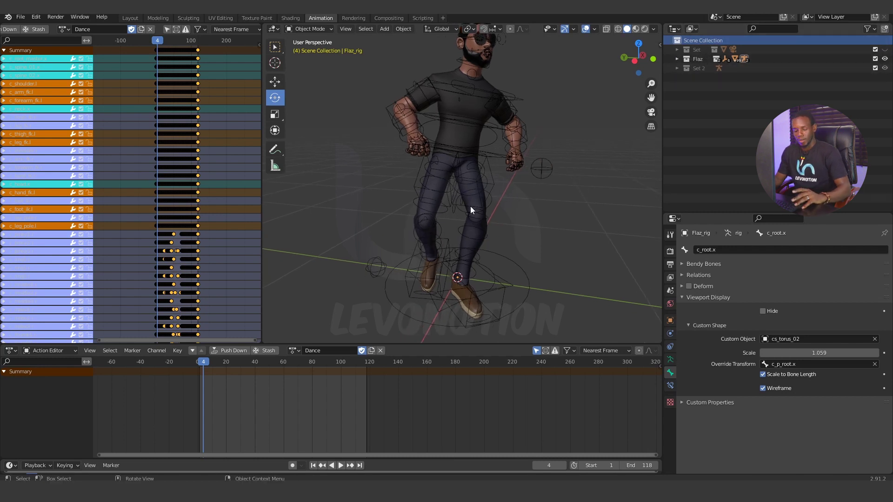
Snap the 3D cursor to the world origin
key("shift+s")
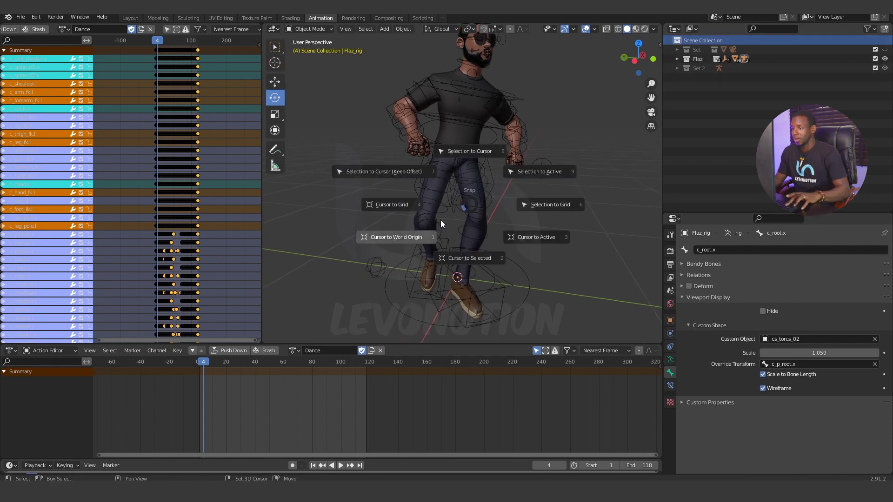
left_click(411, 236)
middle_click_drag(457, 287, 514, 248)
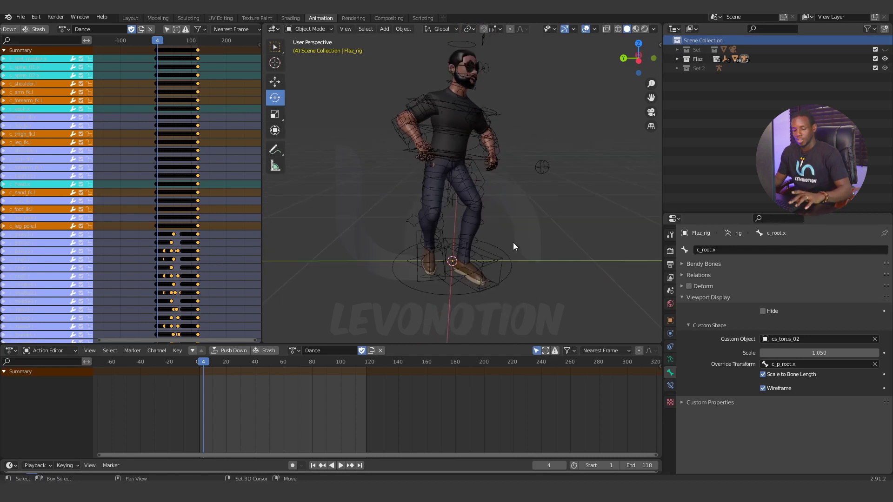
Add a mesh circle at the world origin
key("shift+a")
mouse_move(482, 244)
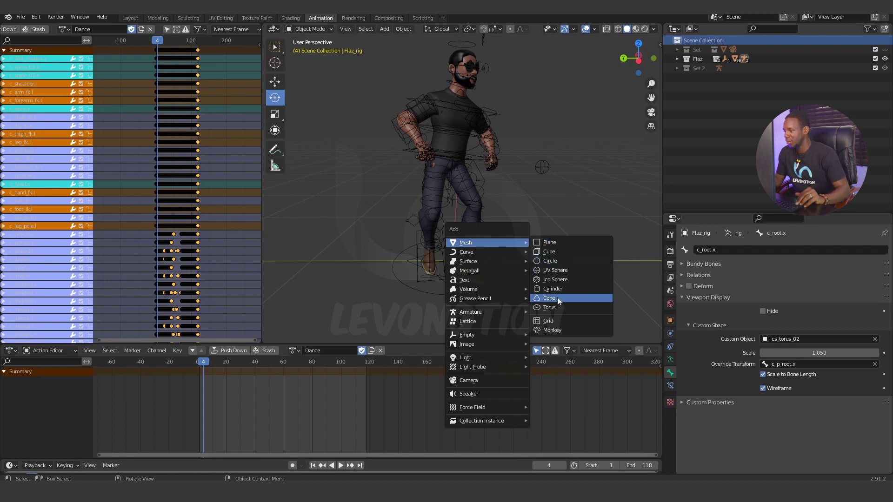
left_click(559, 262)
Rename the new Circle object to NewShape in the Outliner
scroll(516, 235, "down", 2)
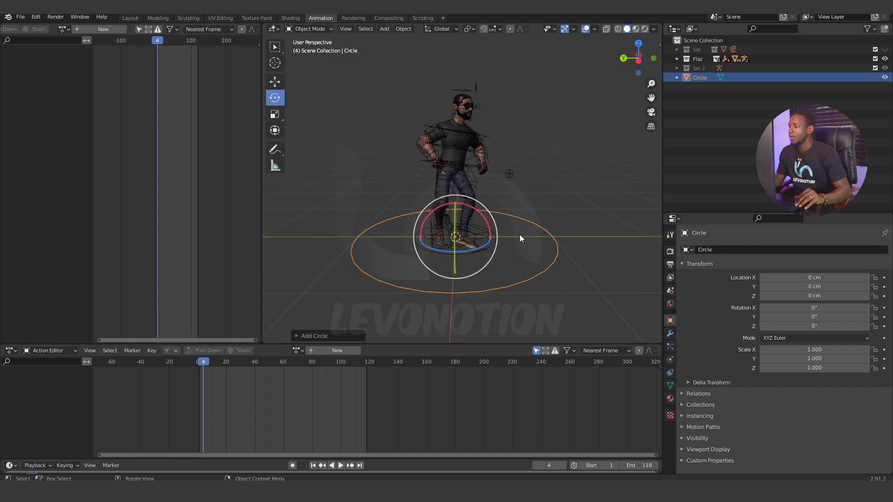
scroll(520, 234, "down", 1)
double_click(700, 77)
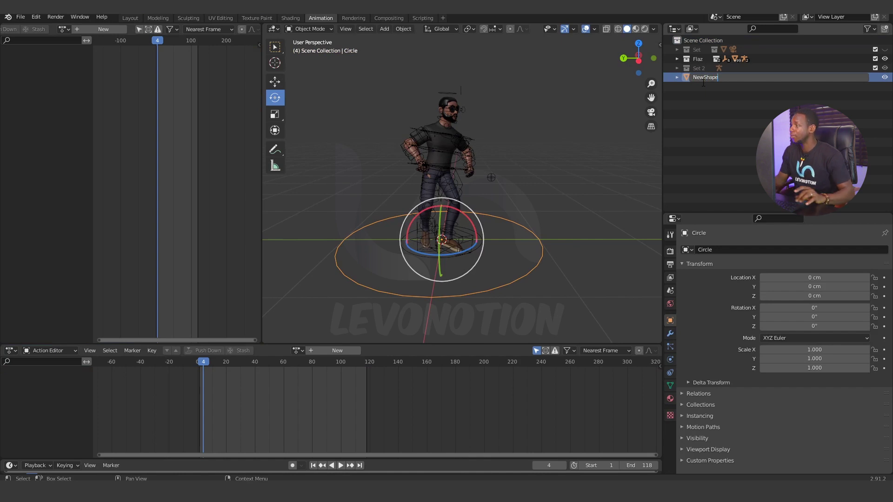
key("Return")
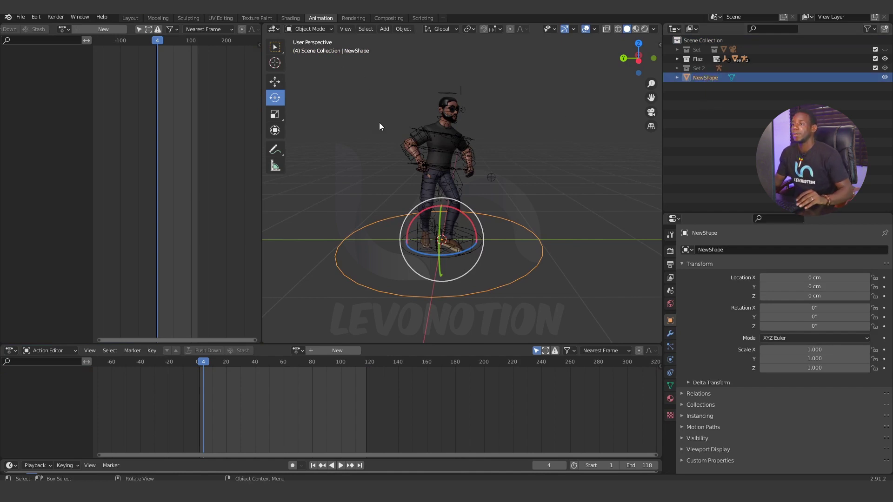
In Edit Mode, scale the whole circle down to about 0.4 around the feet
left_click(306, 29)
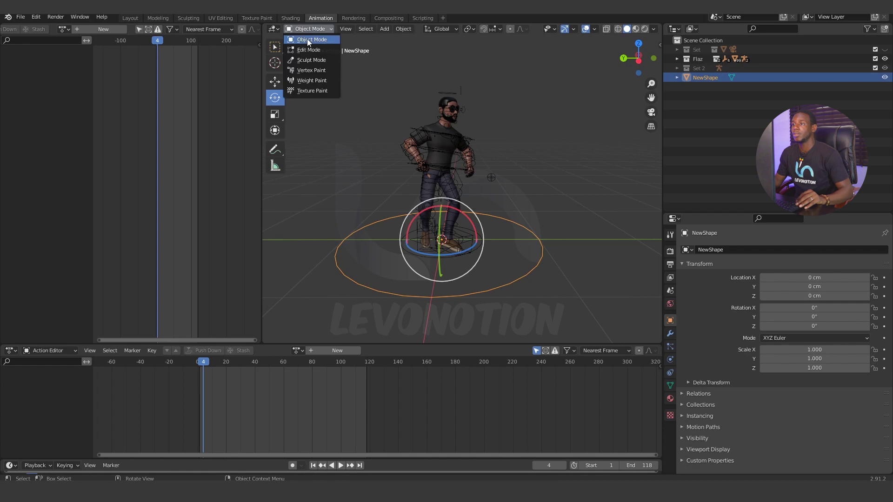
left_click(311, 50)
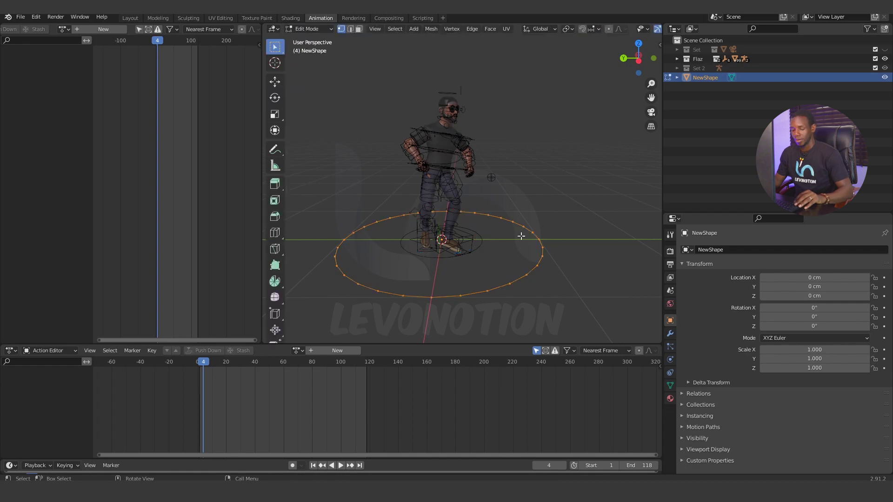
key("s")
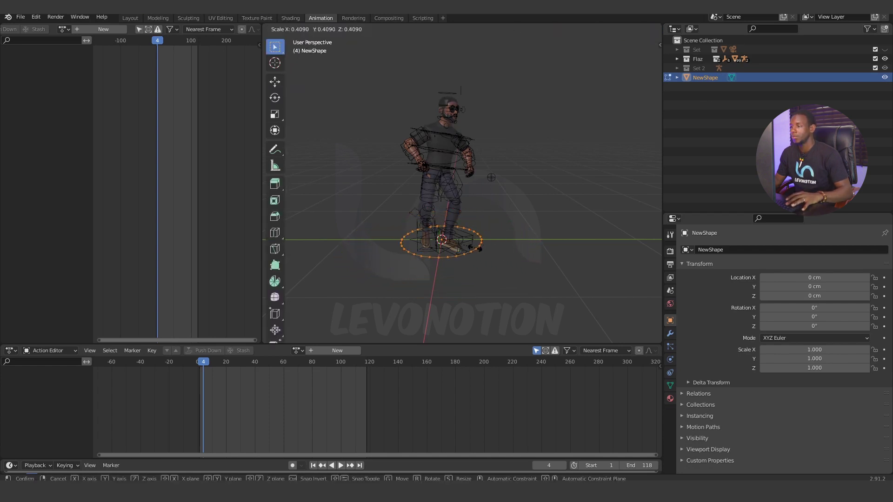
left_click(475, 250)
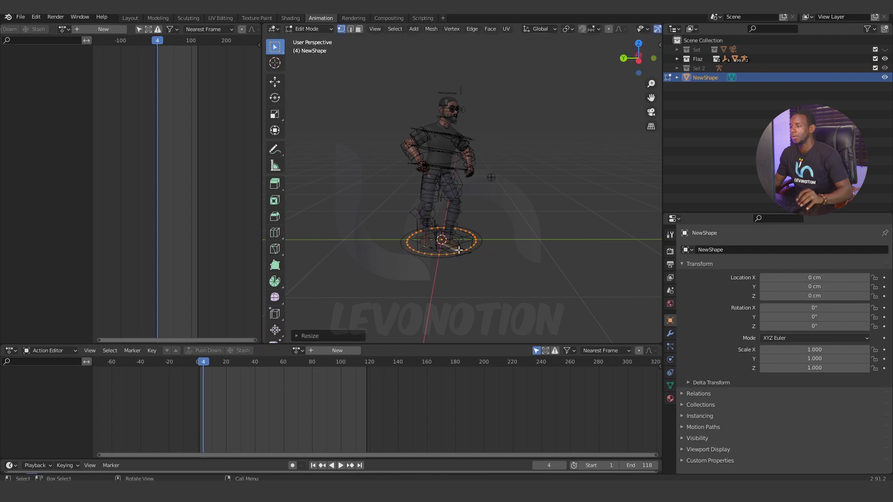
scroll(474, 251, "up", 5)
middle_click_drag(474, 251, 476, 255)
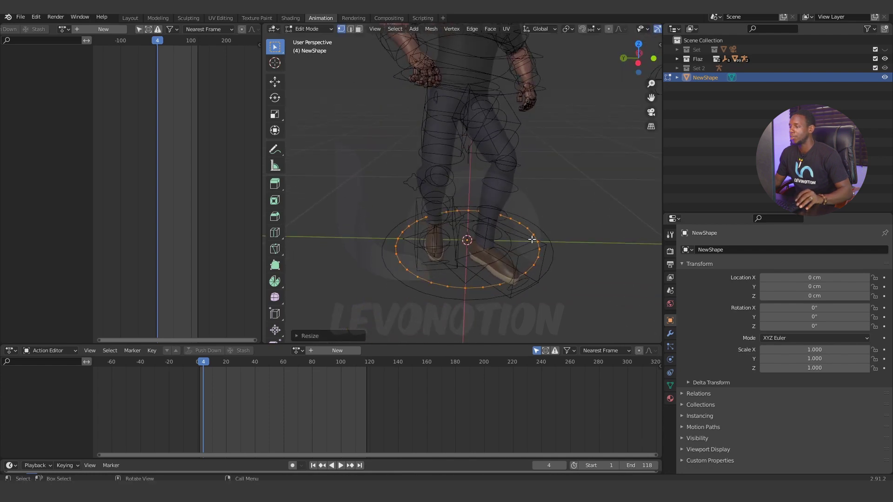
Scale one outline point outward and pull another point in toward the centre
left_click(536, 242)
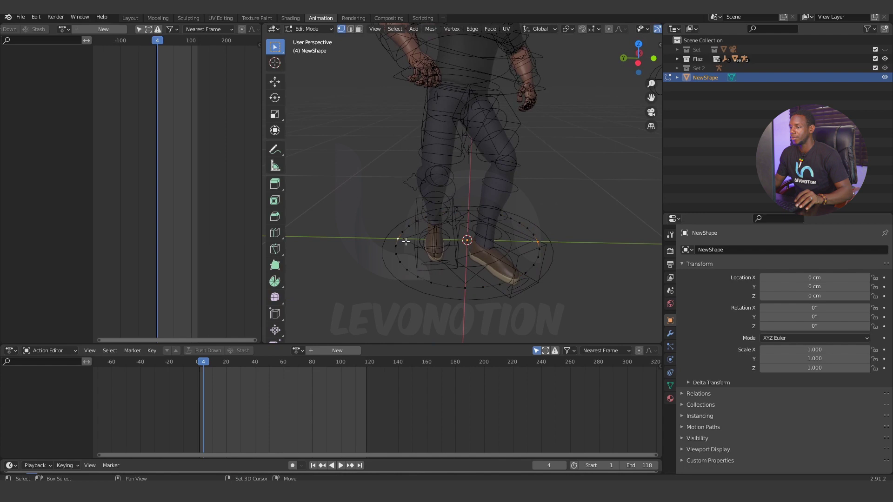
key("s")
left_click(551, 247)
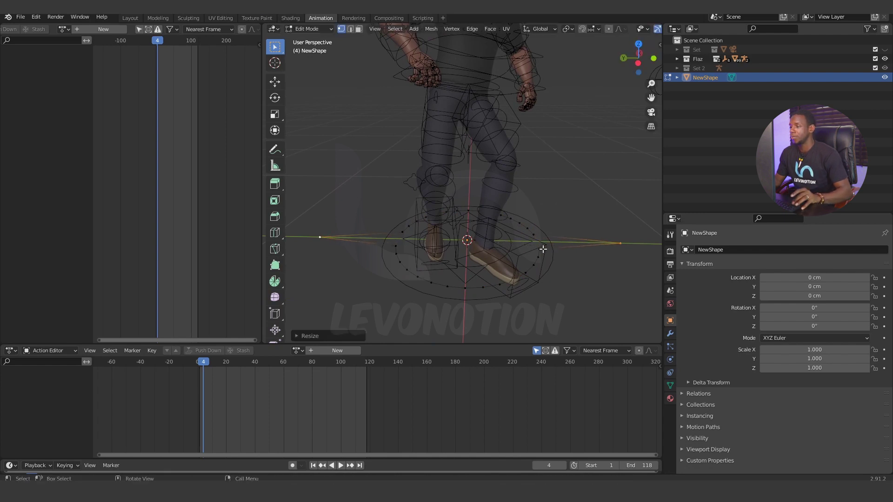
middle_click_drag(551, 247, 498, 223)
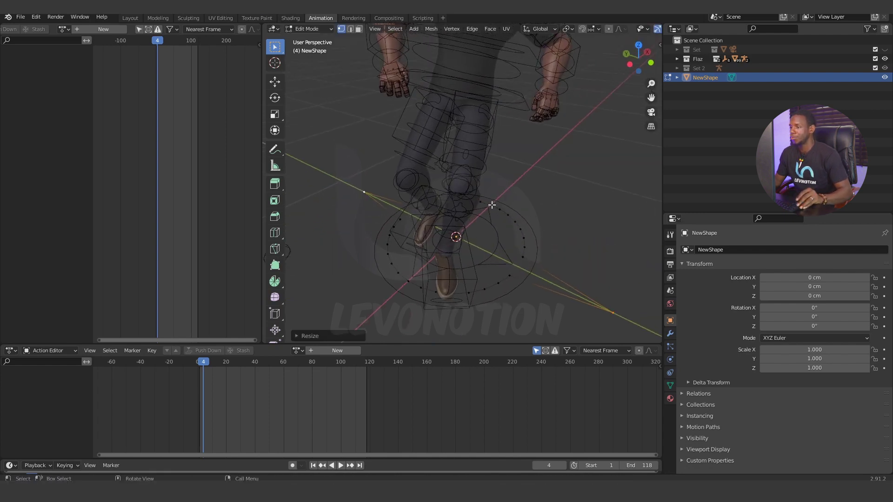
left_click(491, 205)
middle_click_drag(438, 273, 498, 249)
key("s")
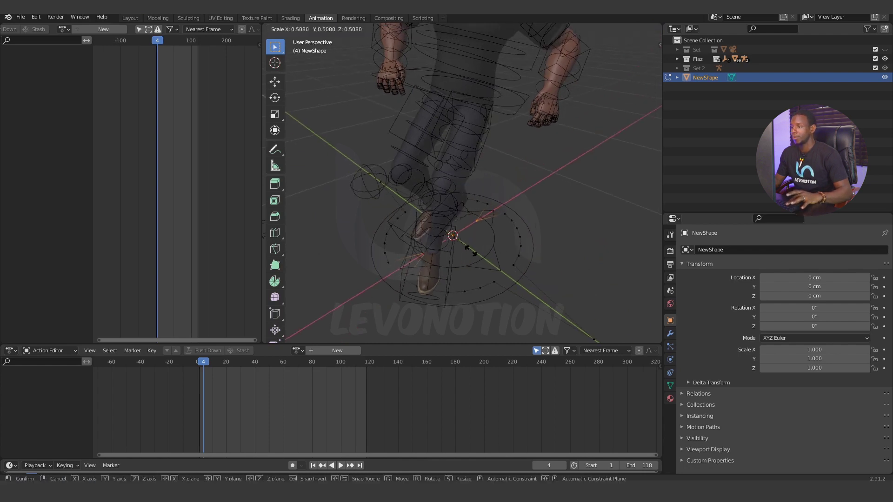
left_click(467, 255)
middle_click_drag(468, 256, 515, 244)
Return NewShape to Object Mode
left_click(311, 30)
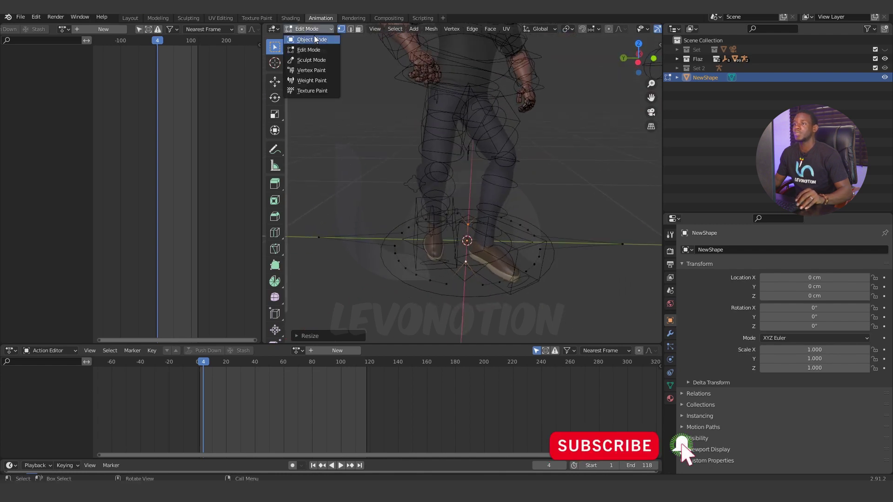
left_click(314, 37)
middle_click_drag(438, 193, 503, 238)
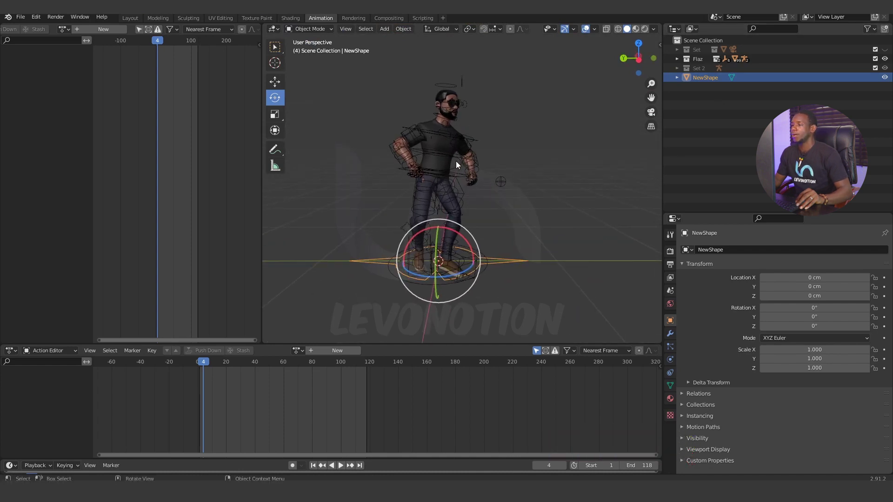
Put Flaz_rig into Pose Mode and select the c_root.x root ring at the waist
left_click(459, 175)
left_click(311, 30)
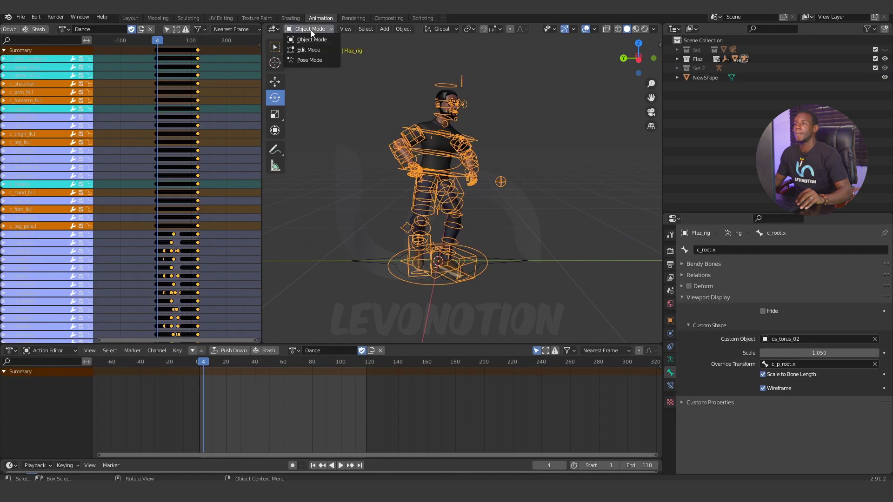
left_click(317, 57)
middle_click_drag(419, 193, 456, 219)
left_click(464, 178)
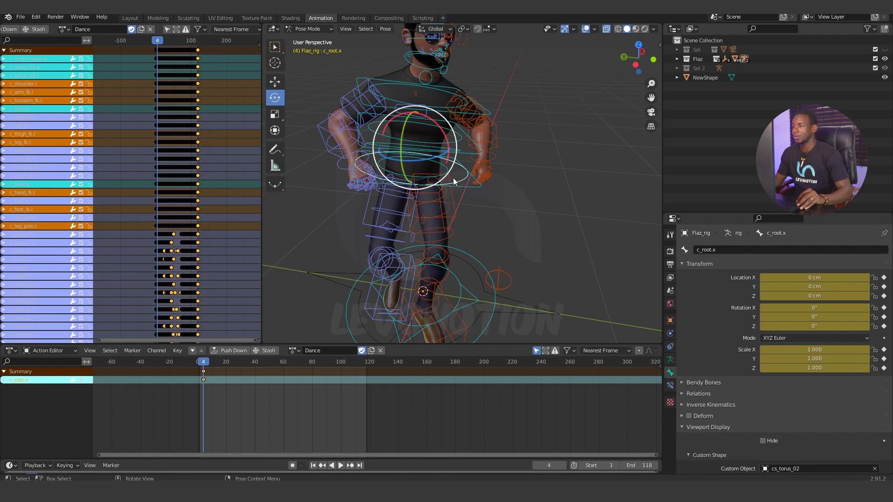
mouse_move(462, 182)
middle_mouse_down()
mouse_move(477, 197)
mouse_move(465, 178)
middle_mouse_up()
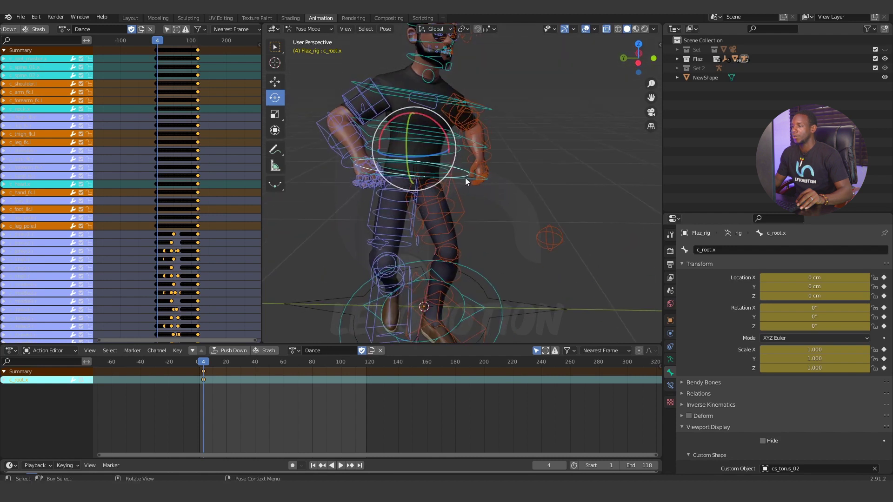
scroll(470, 241, "down", 5, "shift")
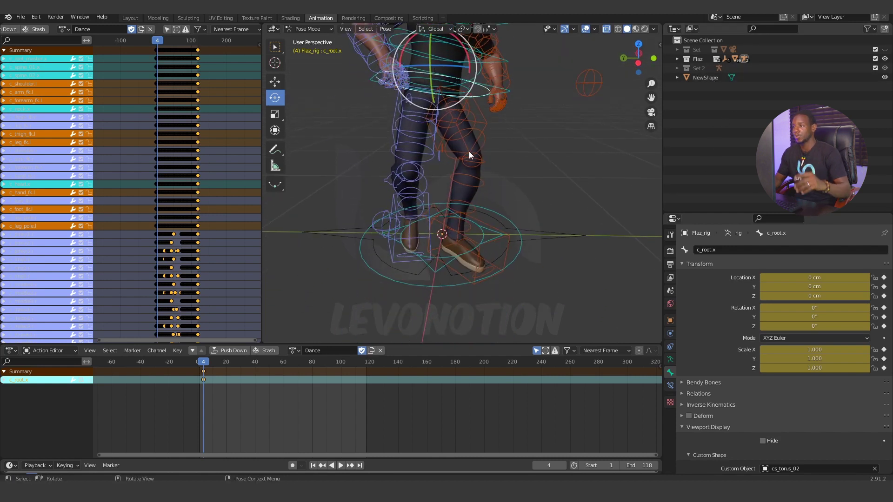
middle_click_drag(469, 151, 486, 177)
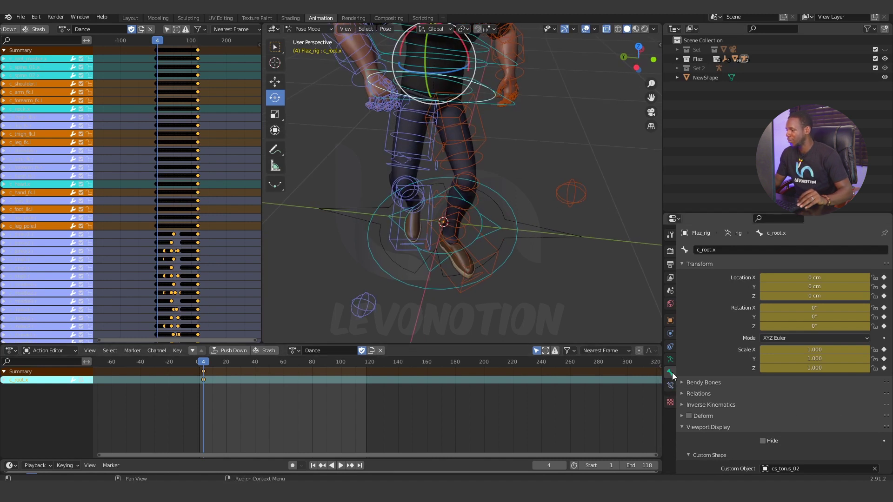
Clear cs_torus_02 from c_root.x's Custom Shape and pick NewShape instead
scroll(719, 401, "down", 4)
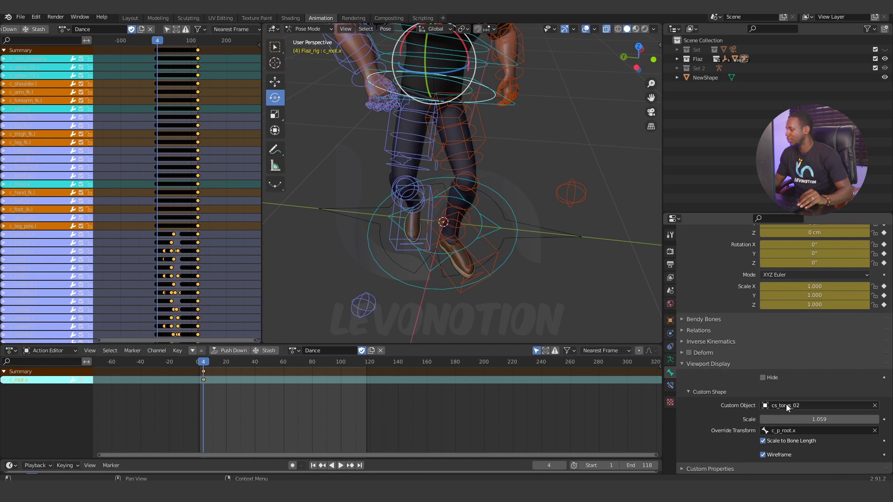
left_click(874, 406)
left_click(812, 406)
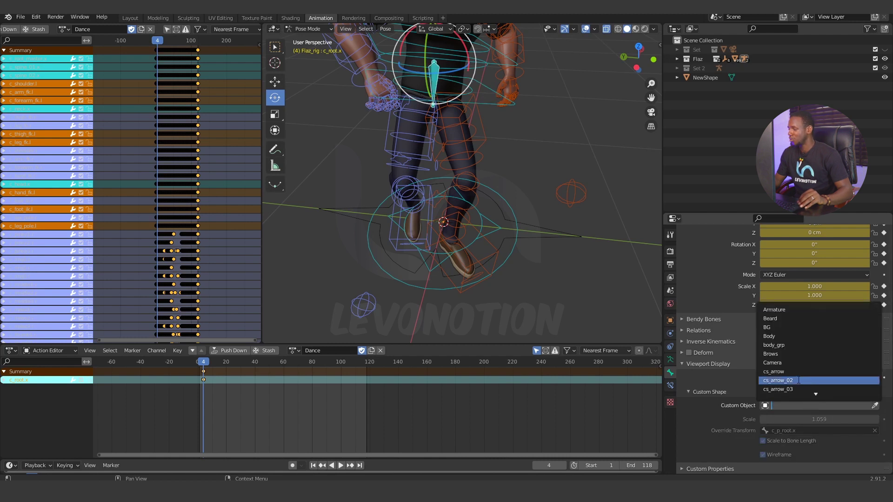
type("new")
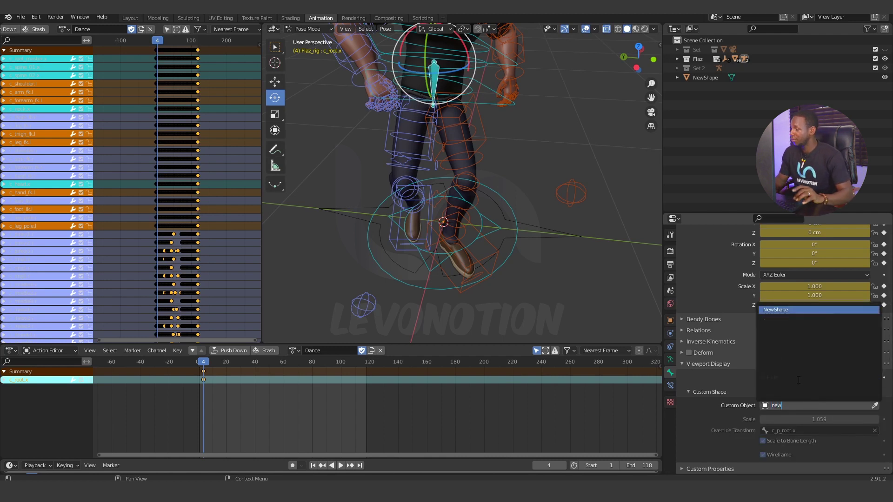
left_click(790, 310)
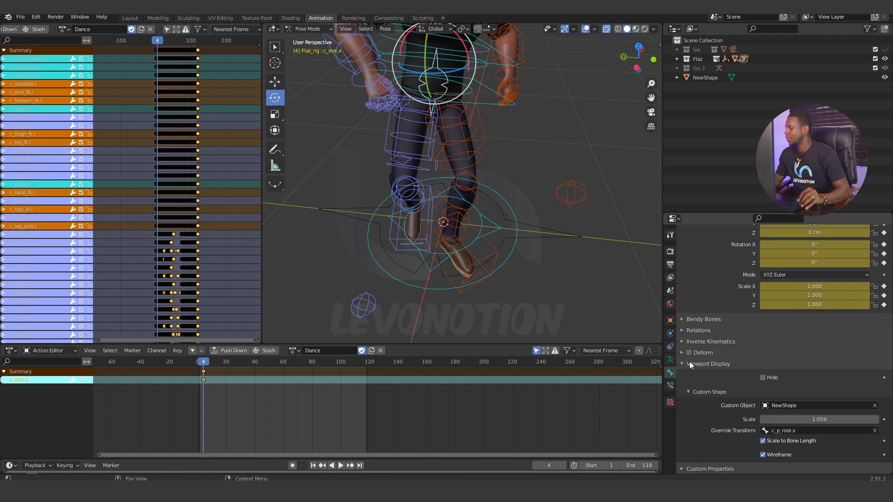
middle_click_drag(433, 144, 484, 168)
scroll(500, 213, "up", 2)
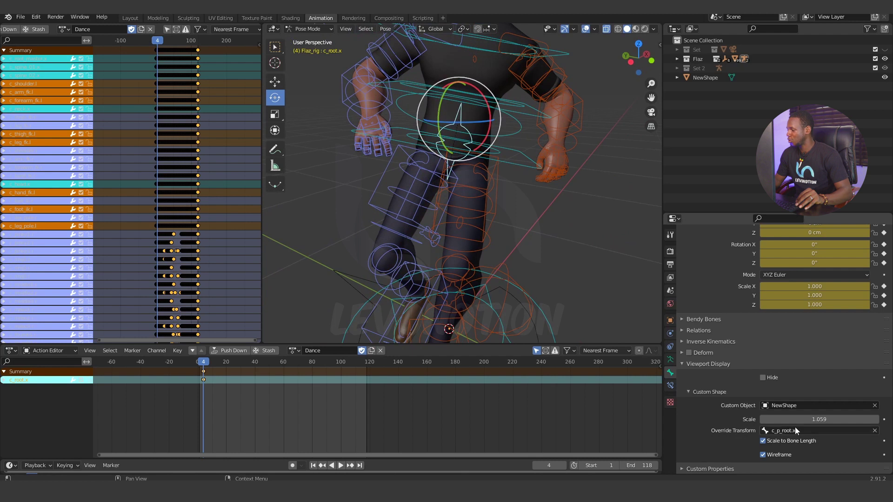
Set the Custom Shape Scale to 1.659 and reselect the root bone by its NewShape outline
mouse_move(796, 419)
left_mouse_down()
mouse_move(889, 419)
mouse_move(791, 419)
left_mouse_up()
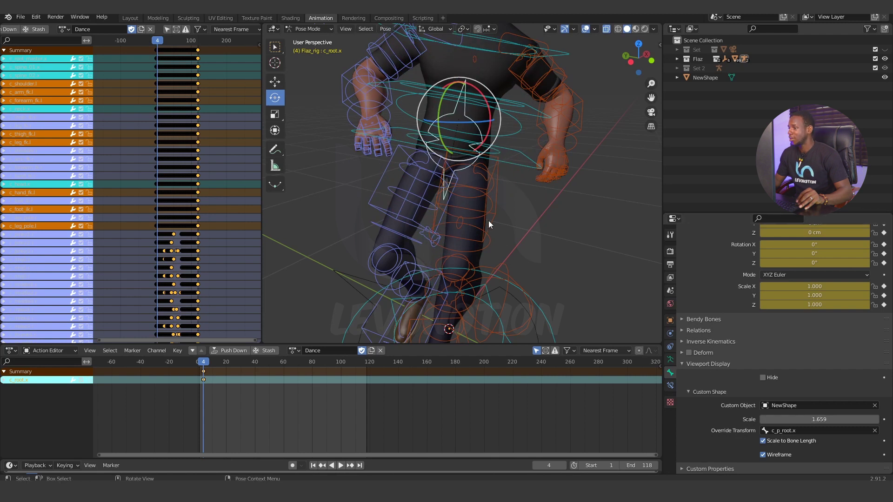
scroll(488, 219, "down", 5)
left_click(495, 158)
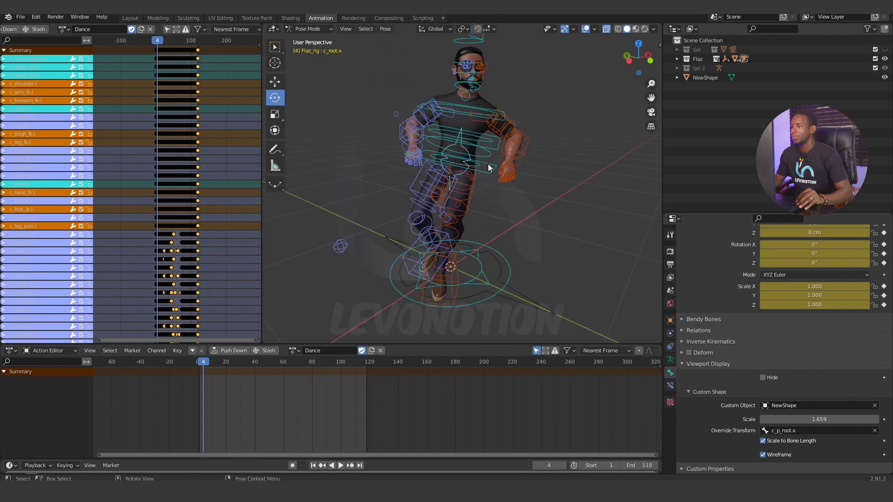
left_click(470, 150)
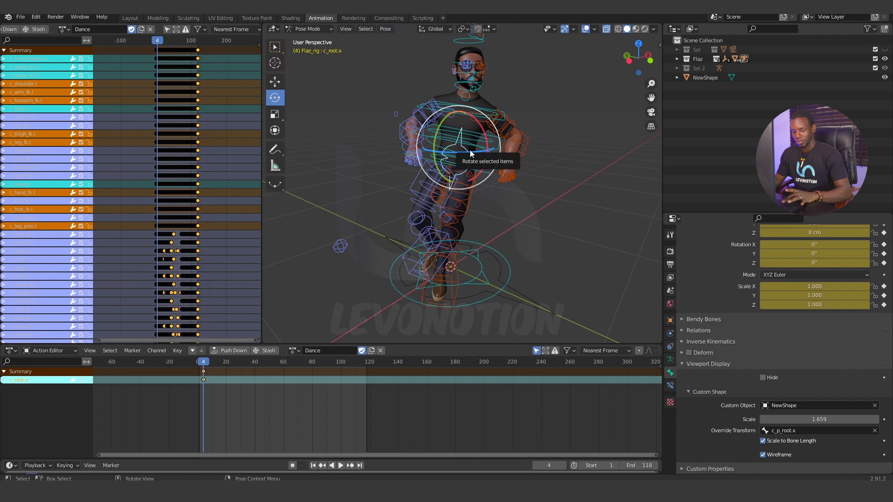
Trackball-rotate the rig from the root control, then select the right forearm control
left_click_drag(449, 125, 485, 168)
middle_click_drag(485, 166, 497, 193)
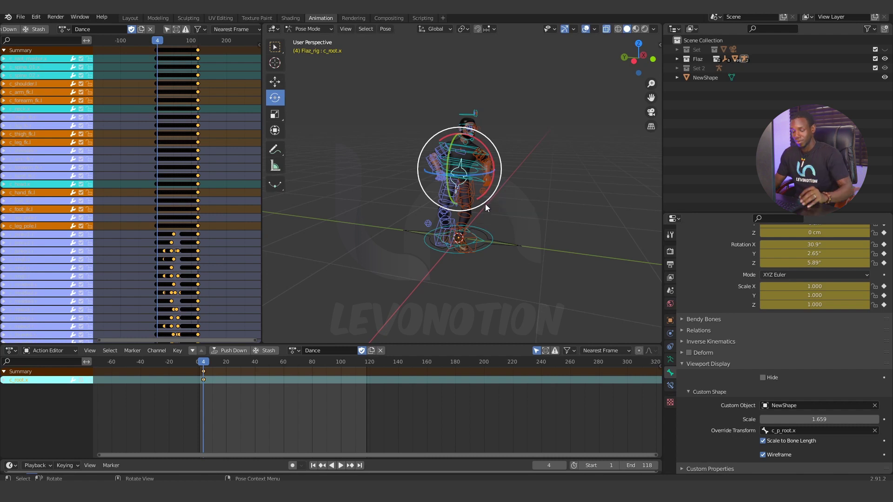
scroll(486, 207, "up", 3)
middle_click_drag(482, 179, 497, 167, "shift")
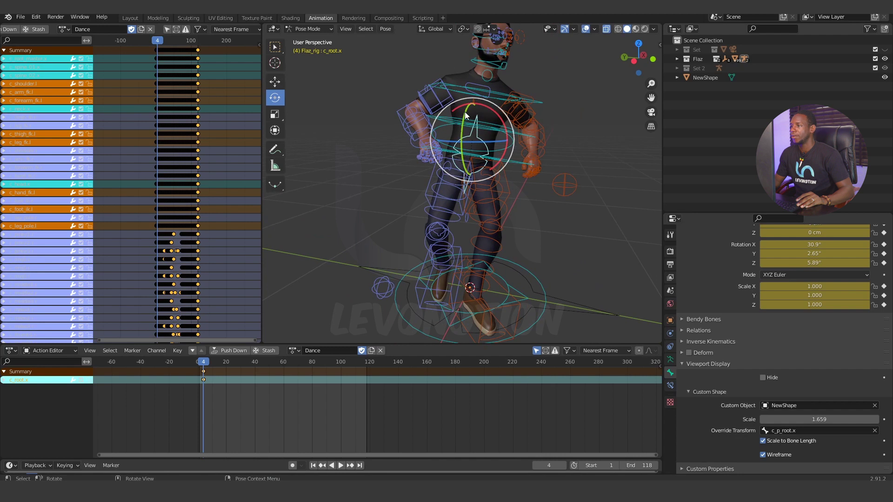
left_click(413, 116)
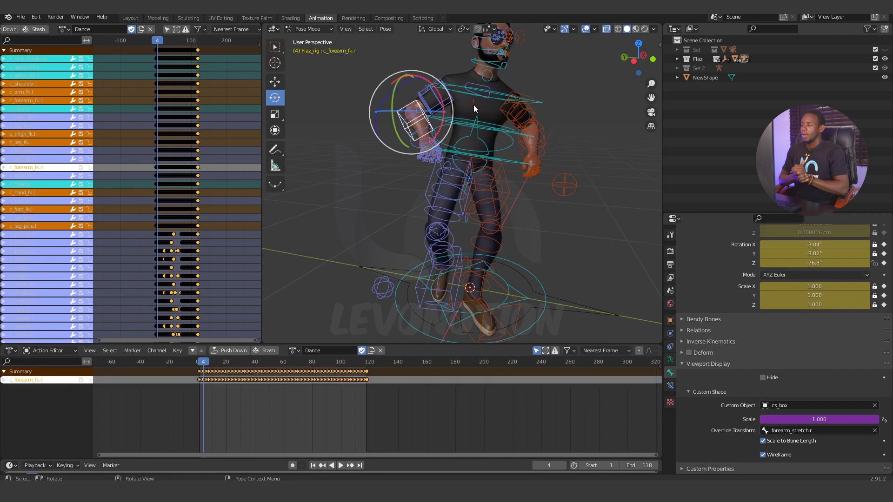